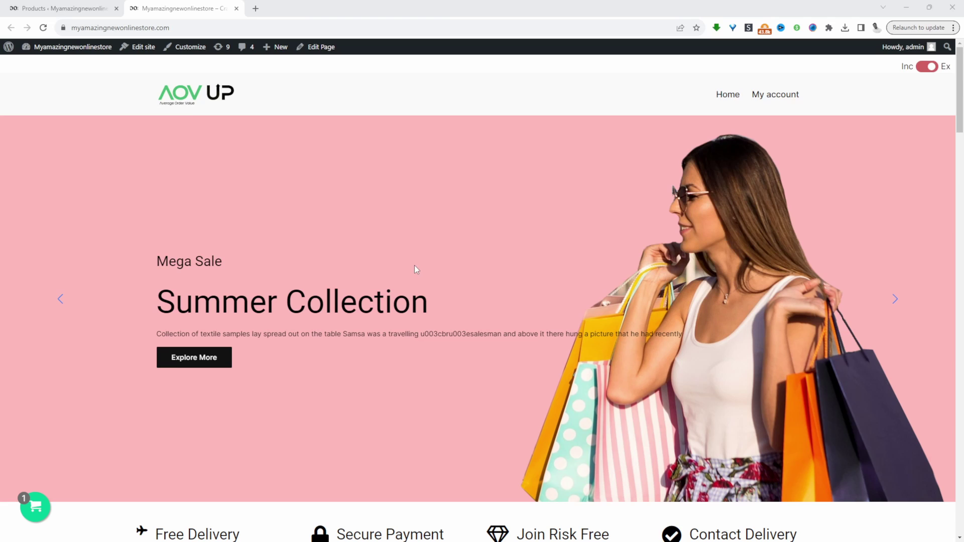
# Open the WordPress admin dashboard in a new tab from the site name menu.
pyautogui.scroll(-10, 415, 270)
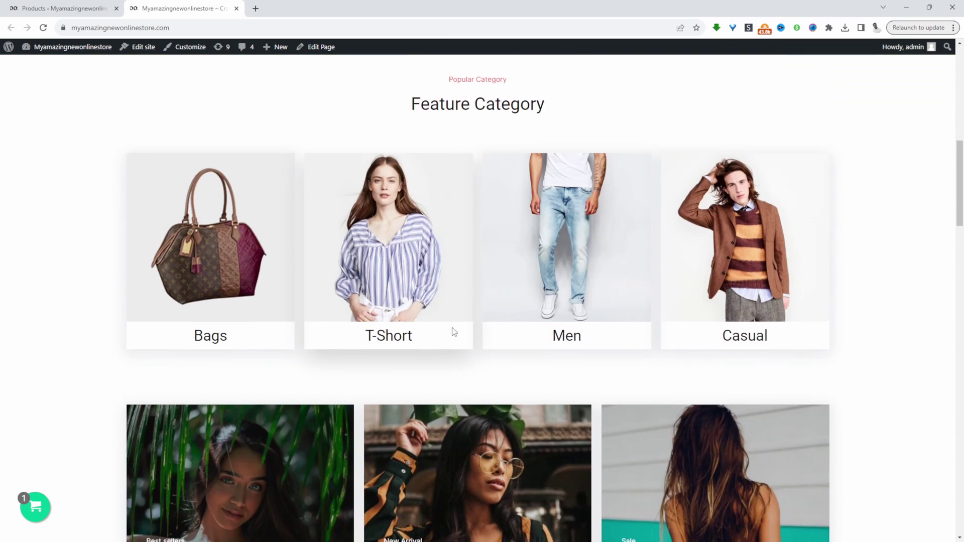
pyautogui.scroll(-10, 454, 331)
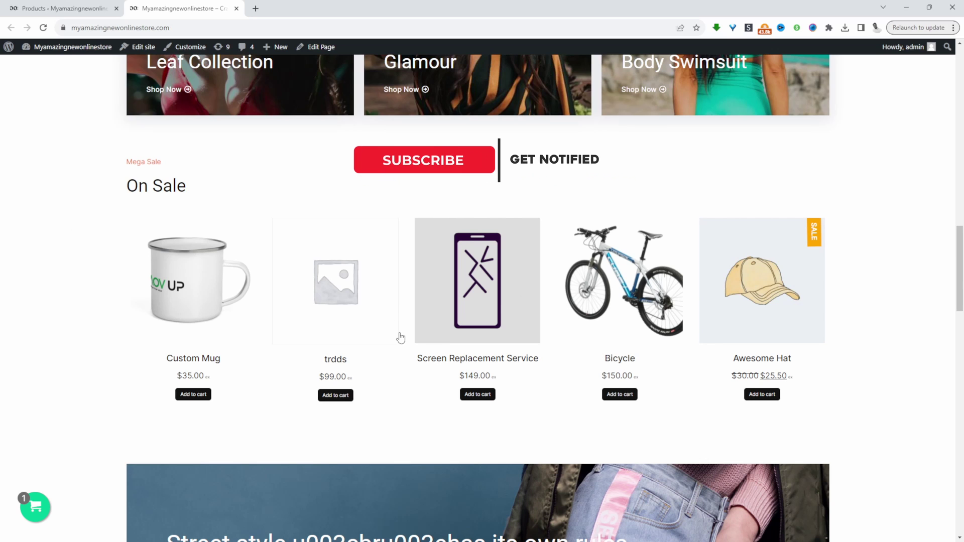
pyautogui.scroll(-4, 425, 341)
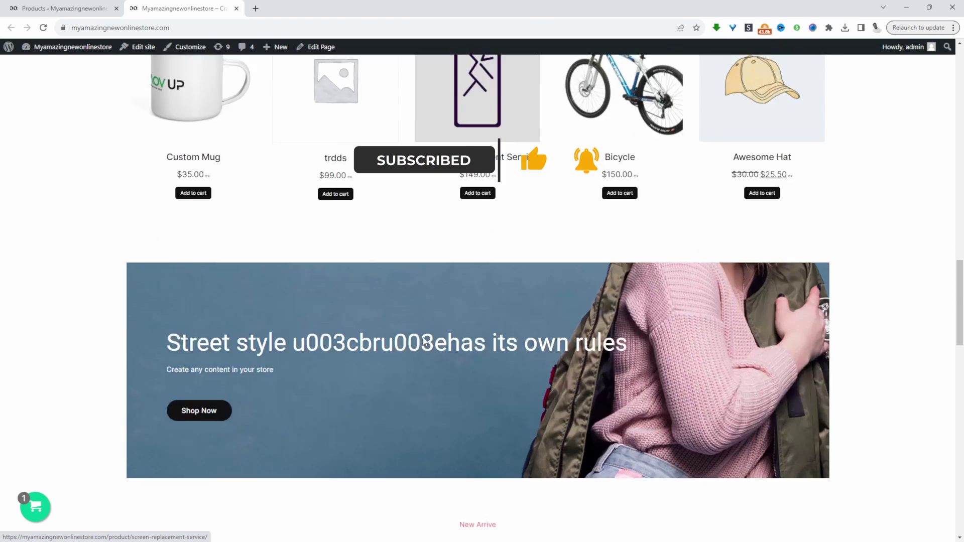
pyautogui.scroll(-7, 424, 342)
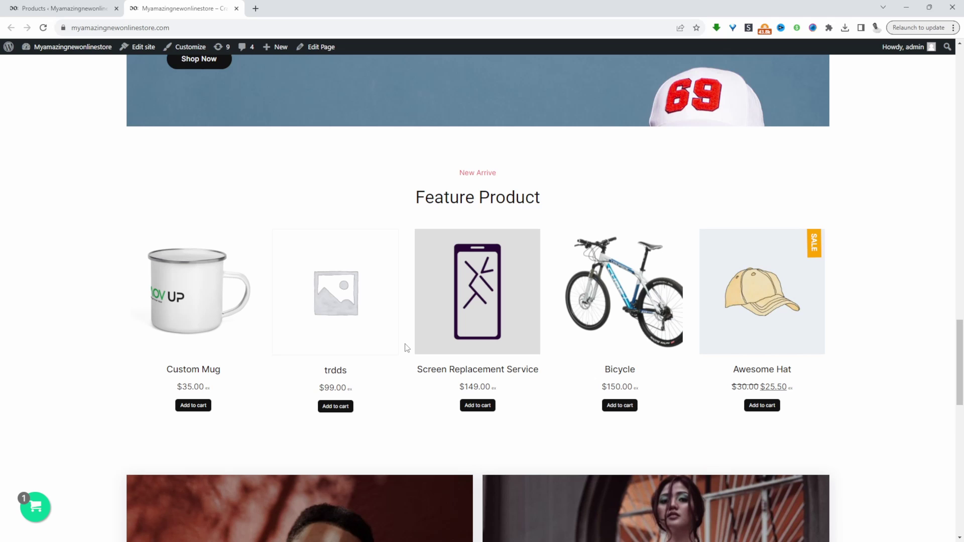
pyautogui.moveTo(73, 46)
pyautogui.click(86, 64)
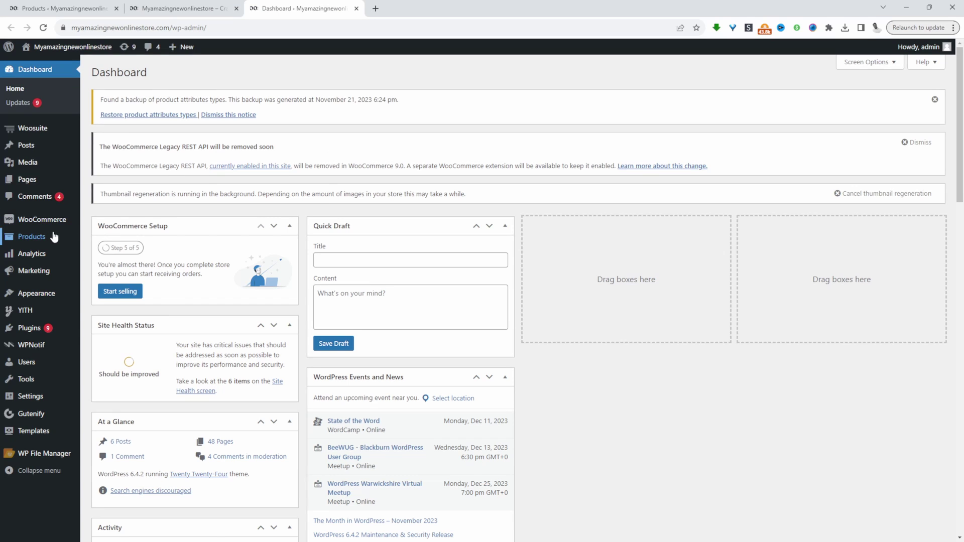
# Go to Products > All Products and tick My Awesome Book + Audio Bundle.
pyautogui.moveTo(32, 236)
pyautogui.click(103, 238)
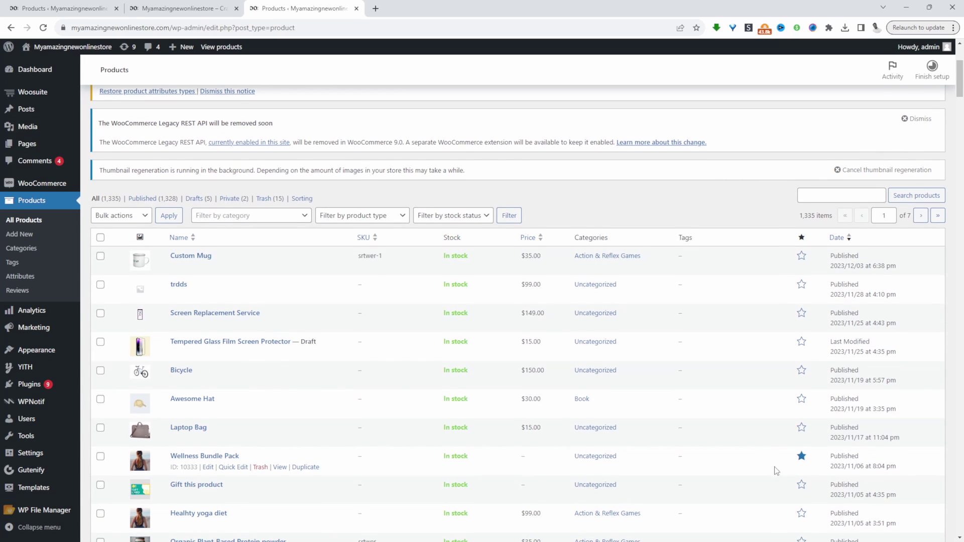
pyautogui.scroll(-4, 774, 467)
pyautogui.scroll(1, 752, 319)
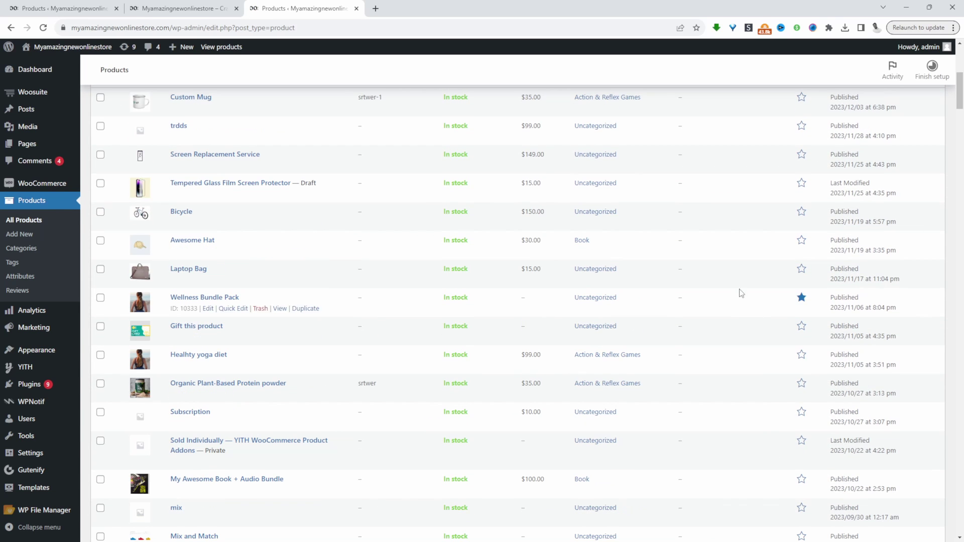
pyautogui.scroll(-3, 217, 322)
pyautogui.click(100, 292)
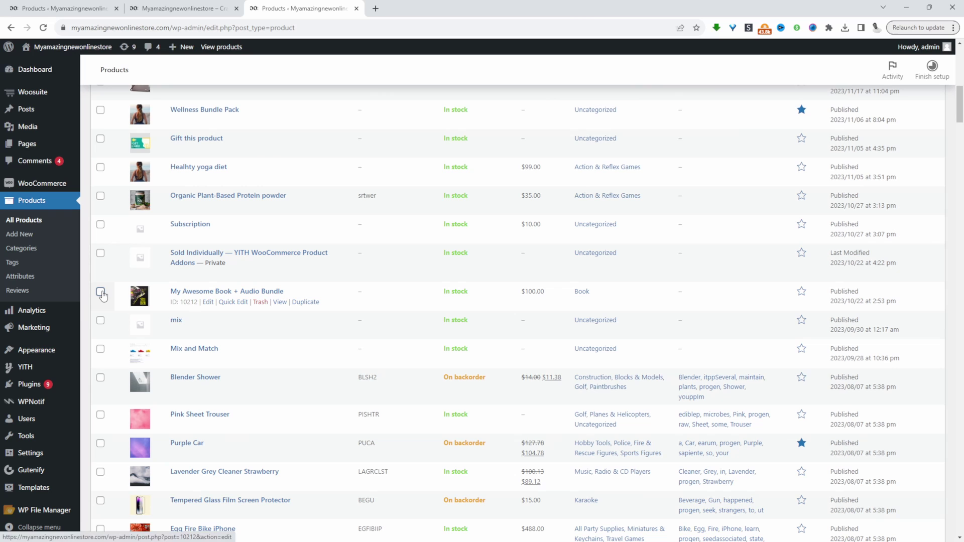
# Tick Purple Car as well and apply the Edit bulk action to the three products.
pyautogui.click(101, 443)
pyautogui.scroll(10, 123, 402)
pyautogui.click(126, 308)
pyautogui.click(122, 332)
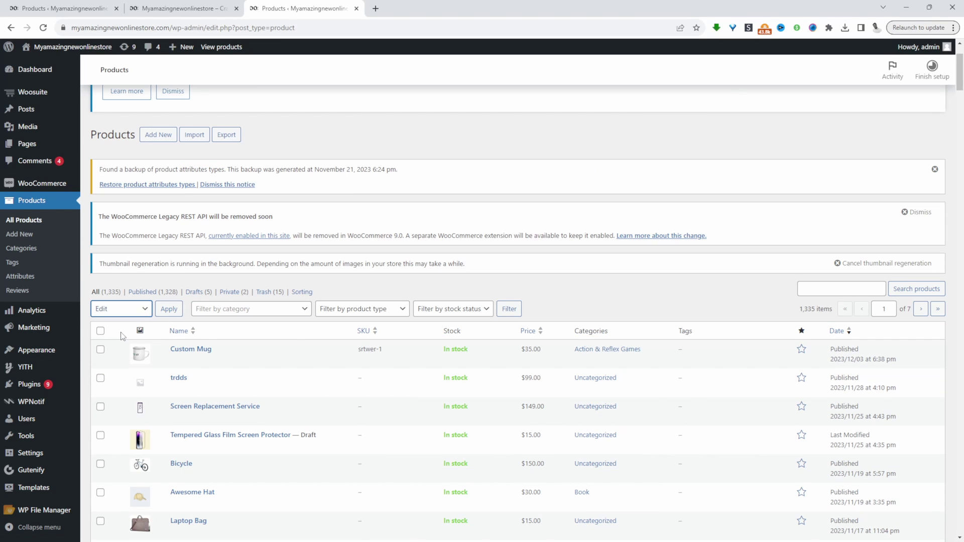
pyautogui.click(169, 309)
# Set Featured to Yes in bulk edit and update the three products.
pyautogui.scroll(-5, 590, 379)
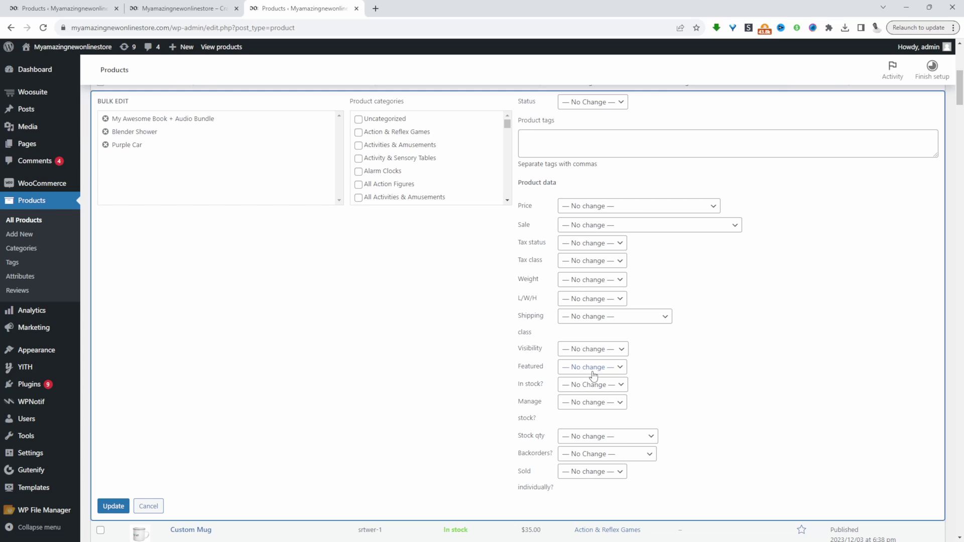
pyautogui.click(594, 376)
pyautogui.click(590, 390)
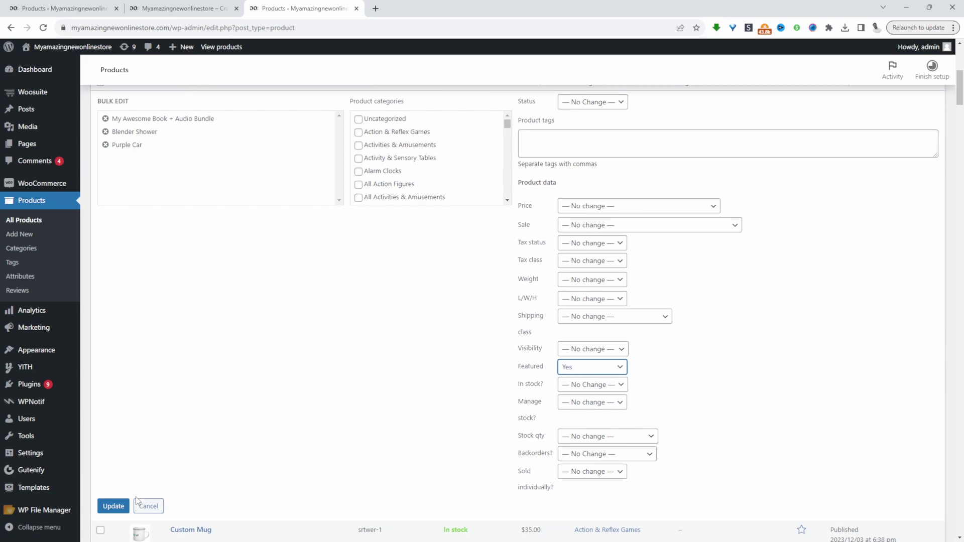
pyautogui.click(114, 506)
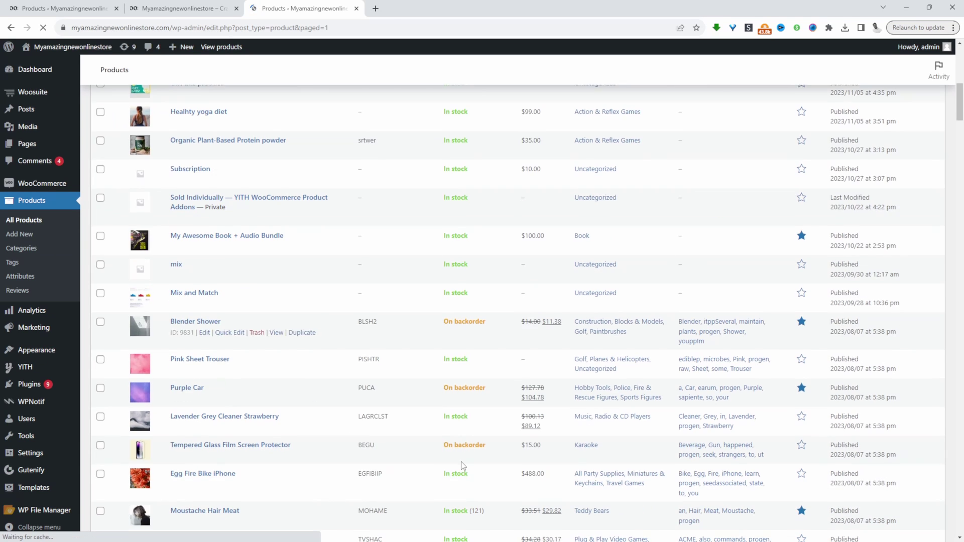
# Return to the storefront homepage tab.
pyautogui.scroll(-5, 461, 463)
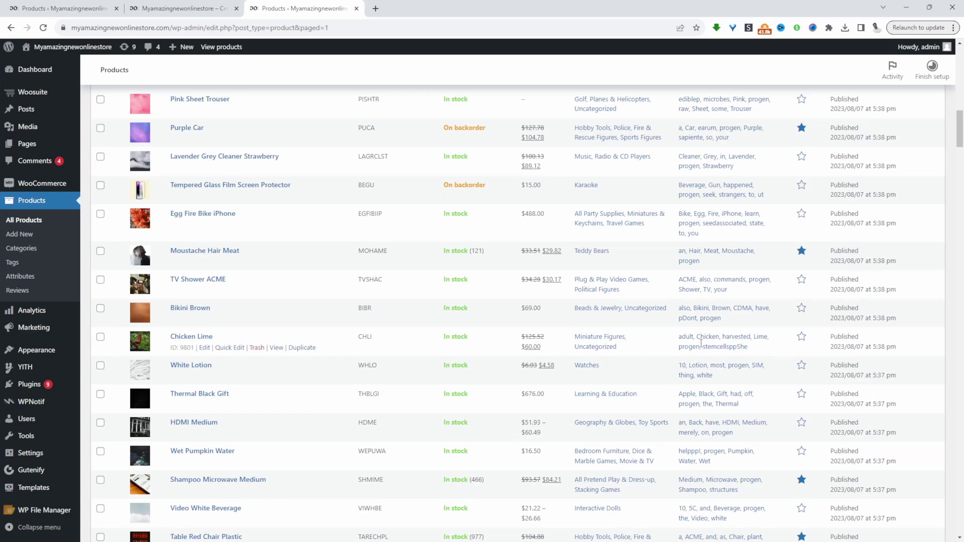
pyautogui.scroll(-3, 702, 348)
pyautogui.scroll(10, 701, 348)
pyautogui.scroll(6, 702, 348)
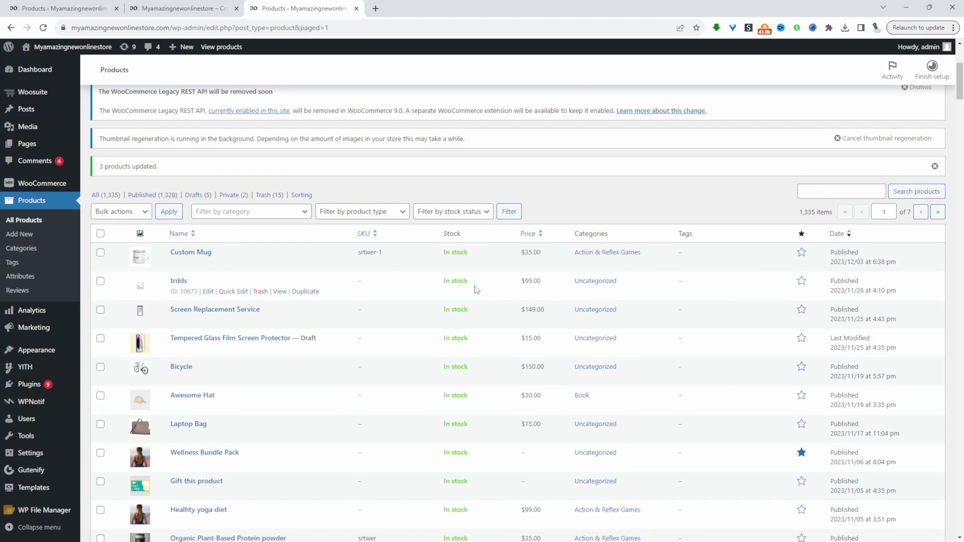
pyautogui.click(199, 8)
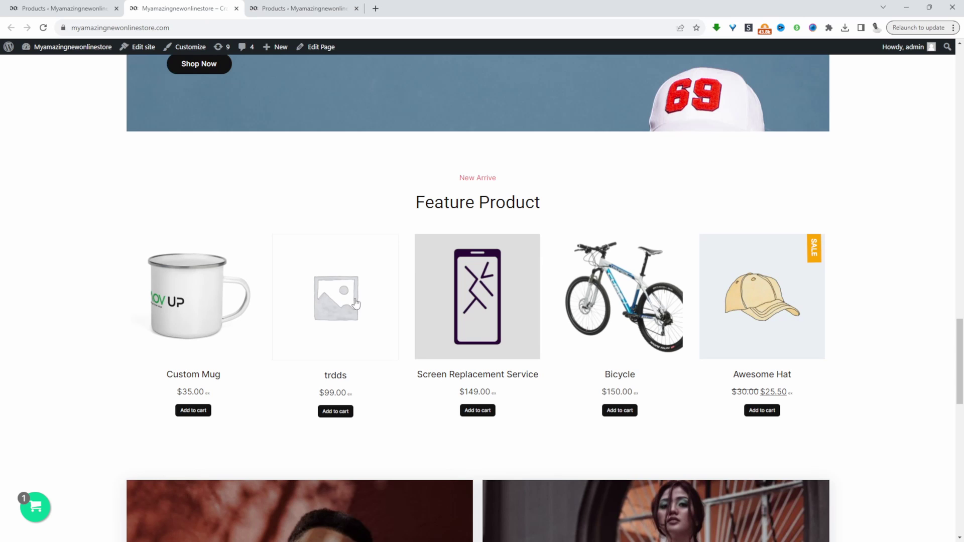
# Open the homepage in the block editor and scroll below the Best Seller products.
pyautogui.scroll(4, 311, 110)
pyautogui.click(321, 48)
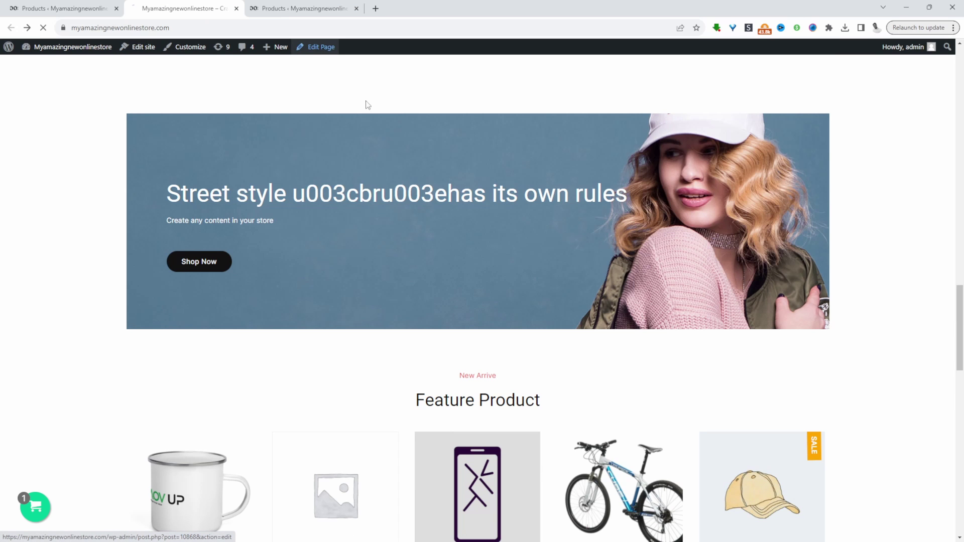
pyautogui.scroll(-6, 512, 414)
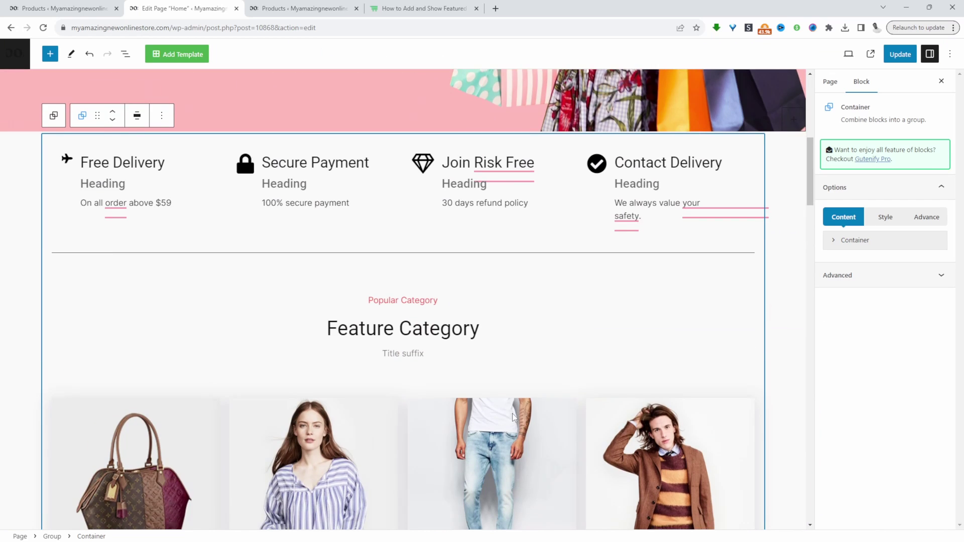
pyautogui.scroll(-10, 512, 414)
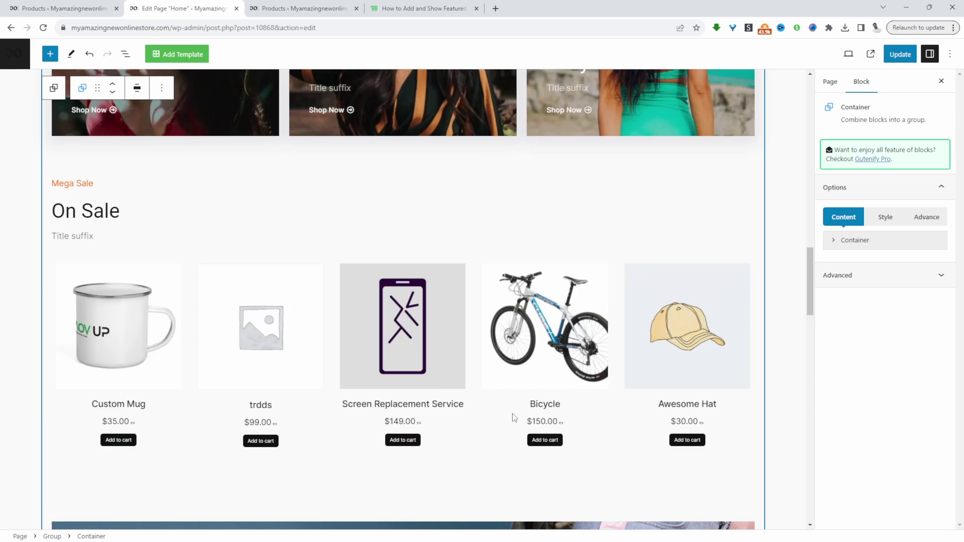
pyautogui.scroll(-10, 513, 413)
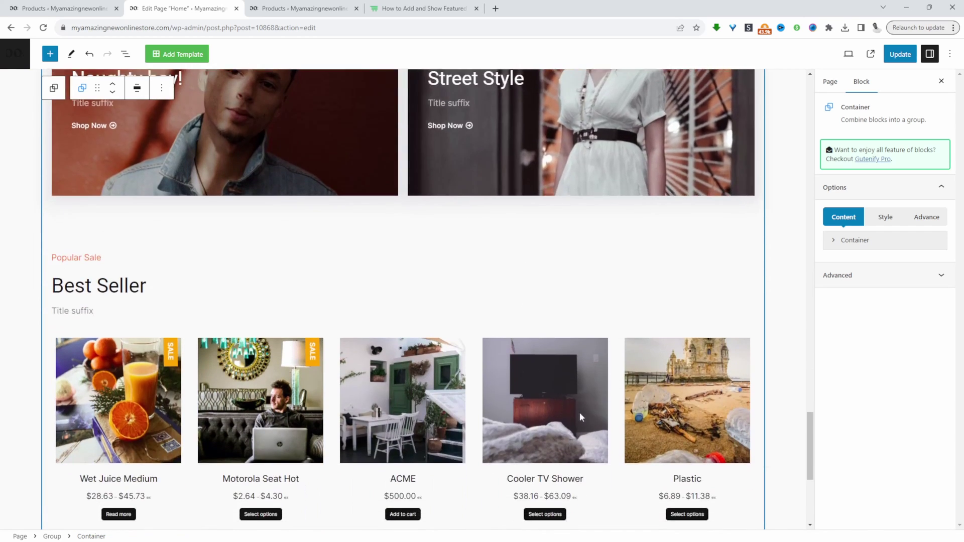
pyautogui.click(618, 415)
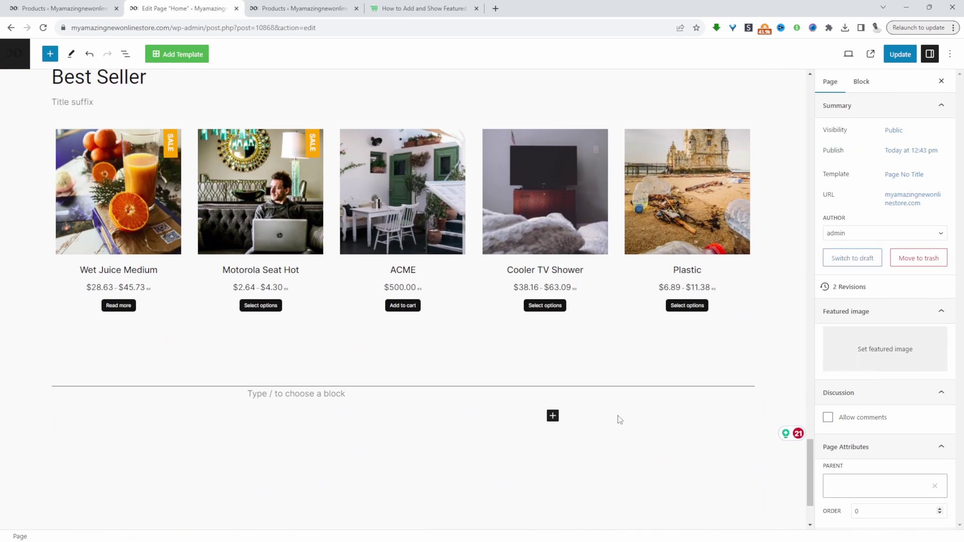
# Insert a centre-aligned 'Editors Choice' heading below Best Seller, with an empty block after it.
pyautogui.click(491, 400)
pyautogui.write('/he')
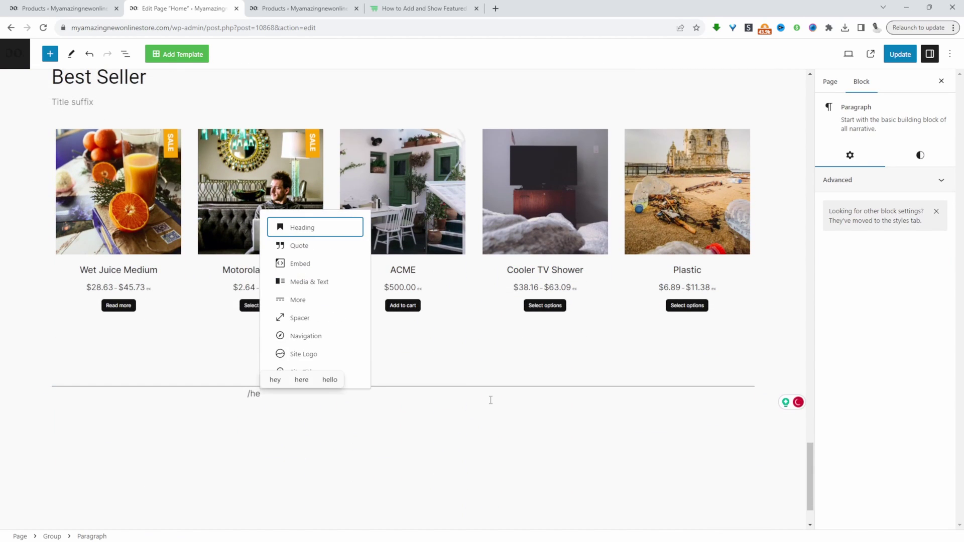
pyautogui.press('Return')
pyautogui.write('Editors Choice')
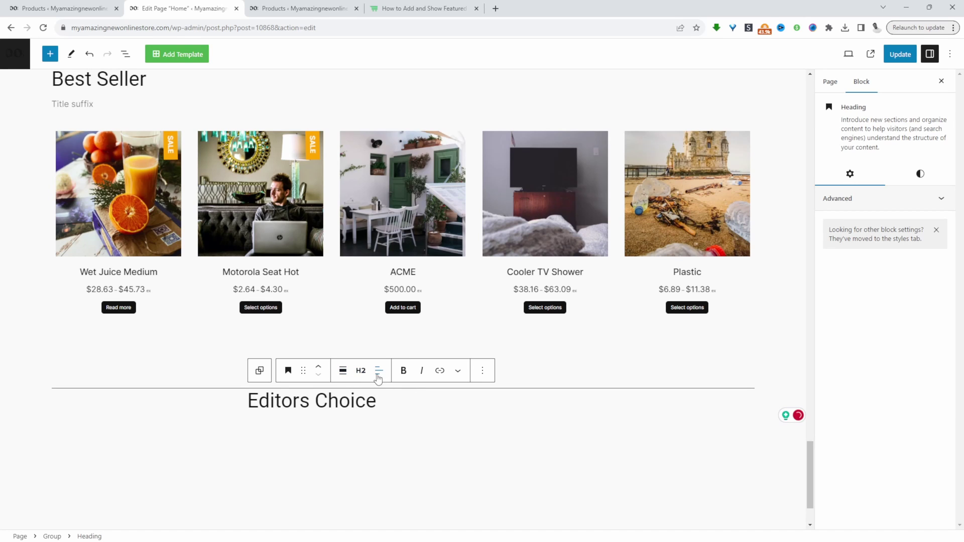
pyautogui.click(378, 371)
pyautogui.click(411, 425)
pyautogui.click(478, 408)
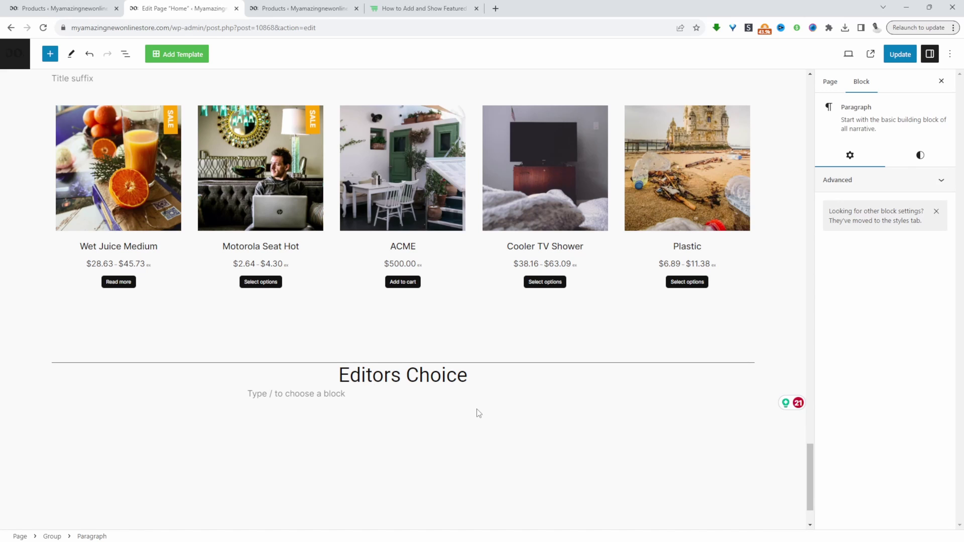
# Add a [featured_products] shortcode under the heading and update the page.
pyautogui.write('[')
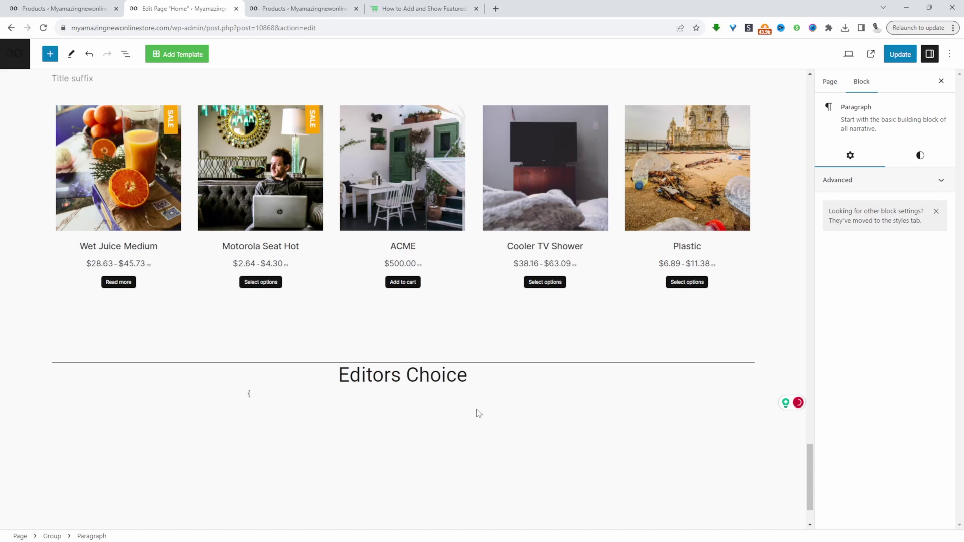
pyautogui.write('featured_products]')
pyautogui.click(435, 432)
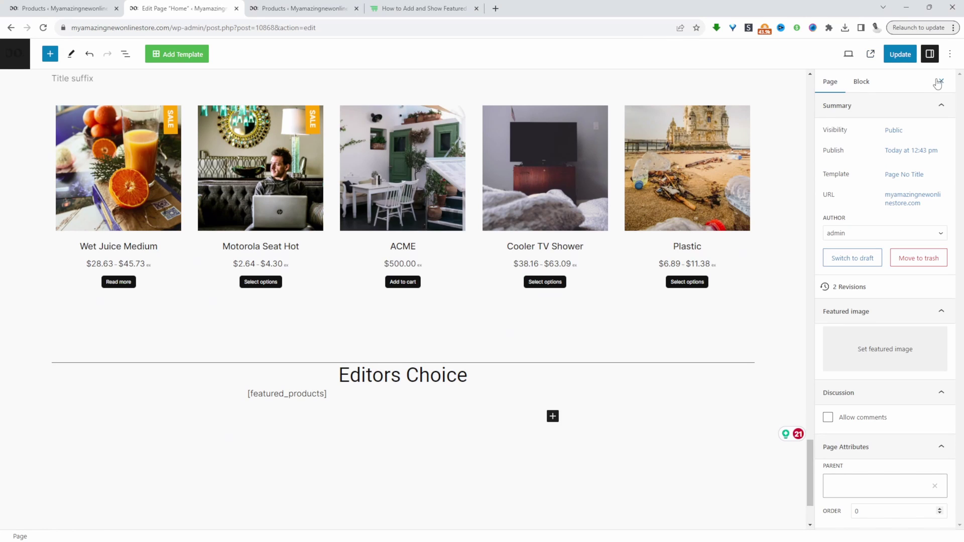
pyautogui.click(909, 56)
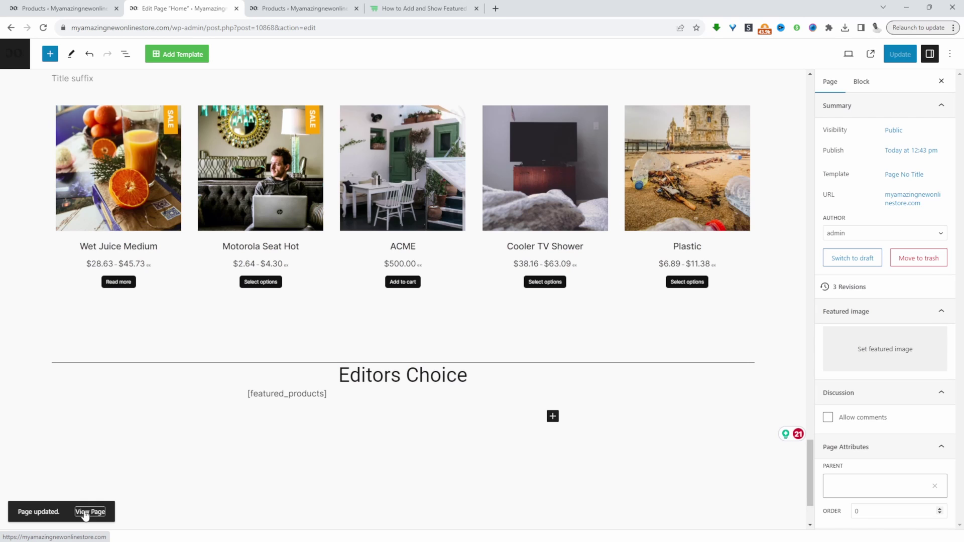
# Open the updated homepage in a new tab and scroll through the Editors Choice products.
pyautogui.middleClick(90, 512)
pyautogui.hotkey('ctrl', 'Tab')
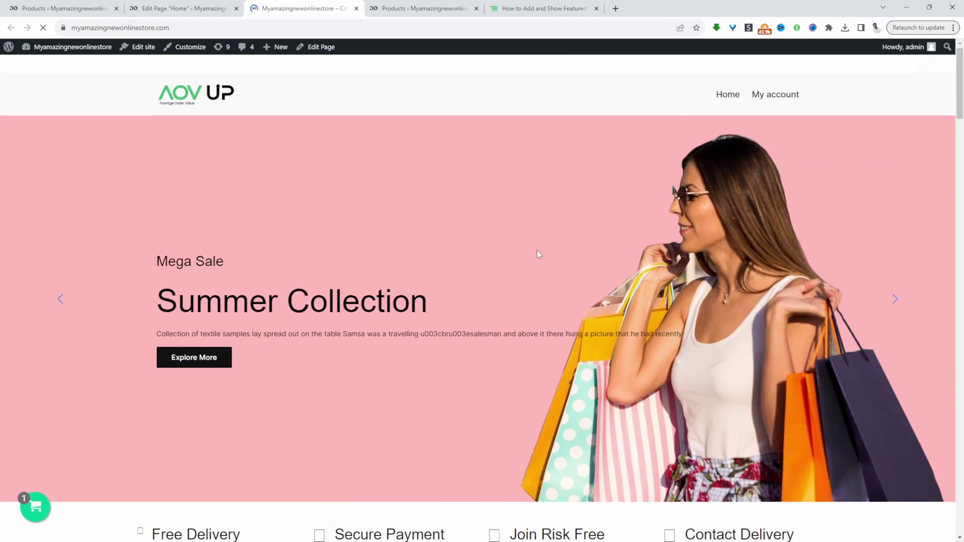
pyautogui.scroll(-10, 536, 254)
pyautogui.scroll(7, 536, 260)
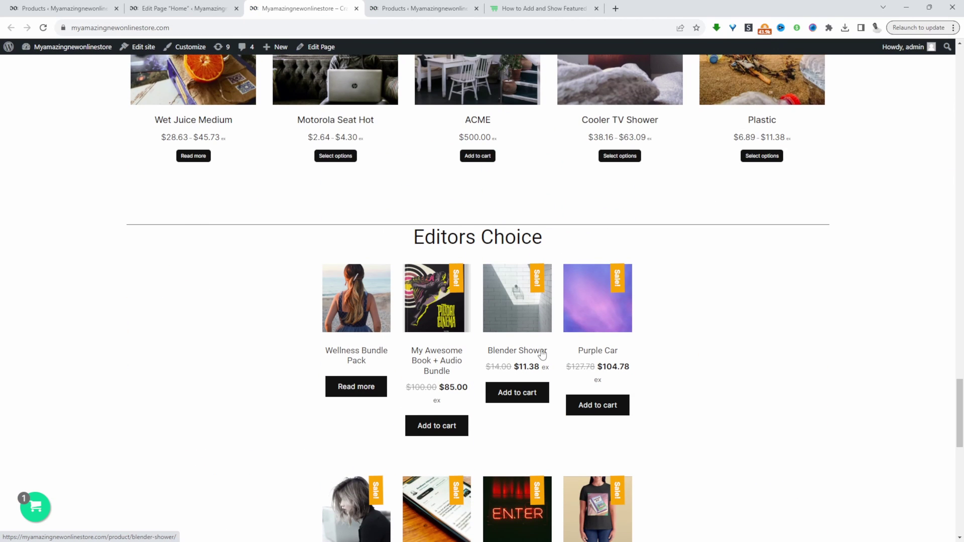
pyautogui.scroll(-7, 463, 397)
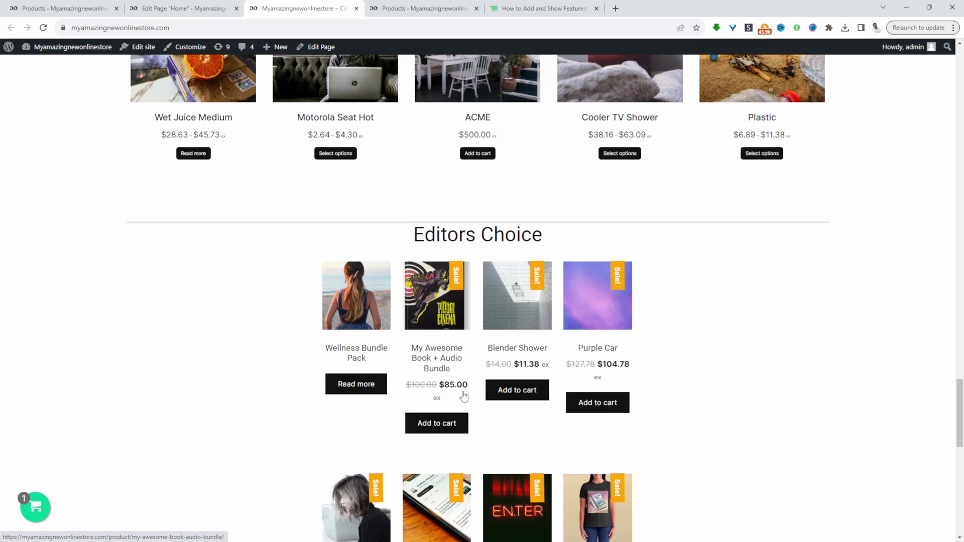
pyautogui.scroll(-5, 482, 392)
pyautogui.scroll(4, 511, 288)
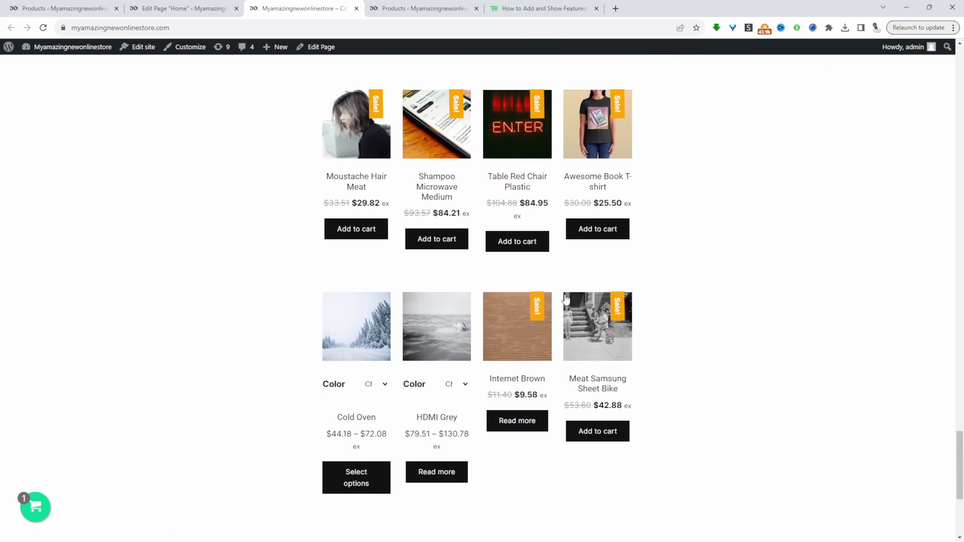
# Change the shortcode to [featured_products limit="4"] and update the Home page.
pyautogui.click(212, 5)
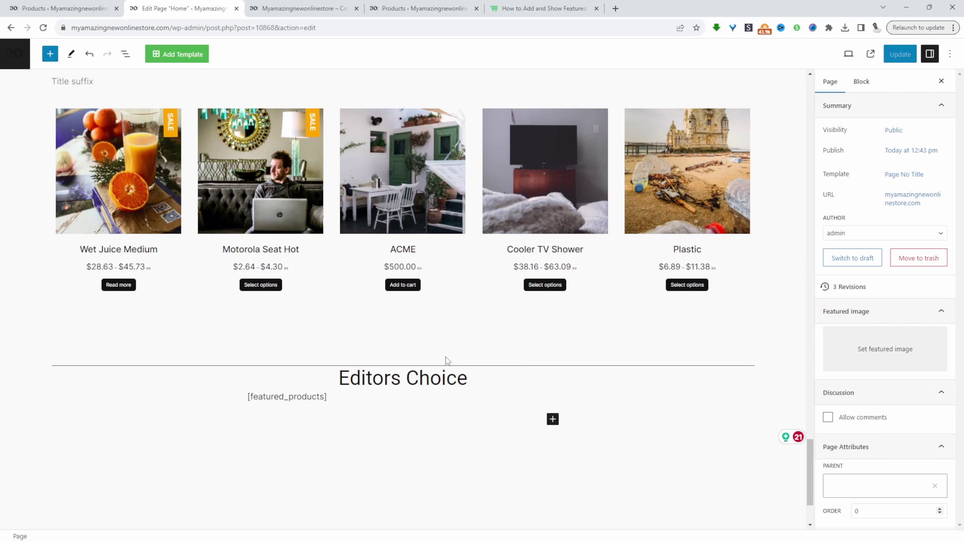
pyautogui.click(330, 400)
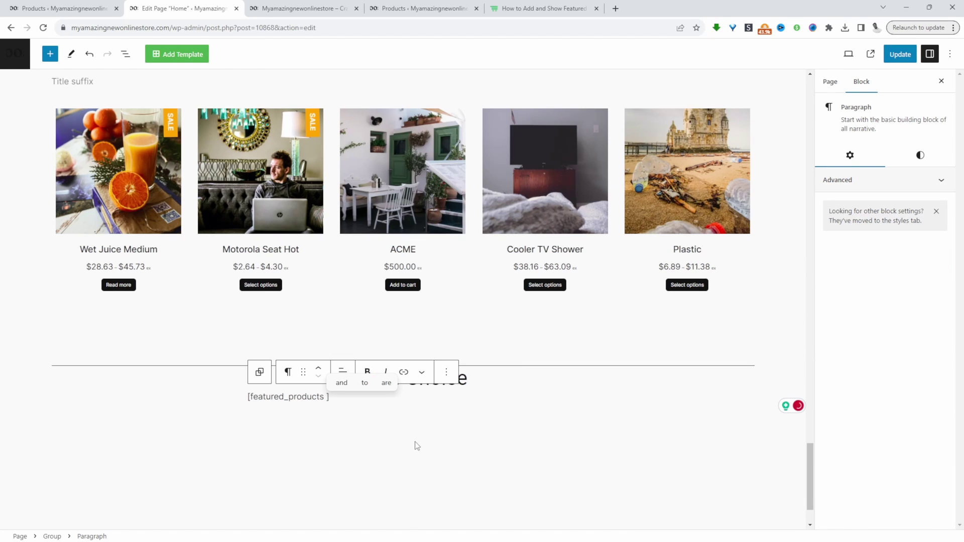
pyautogui.write('limit="4')
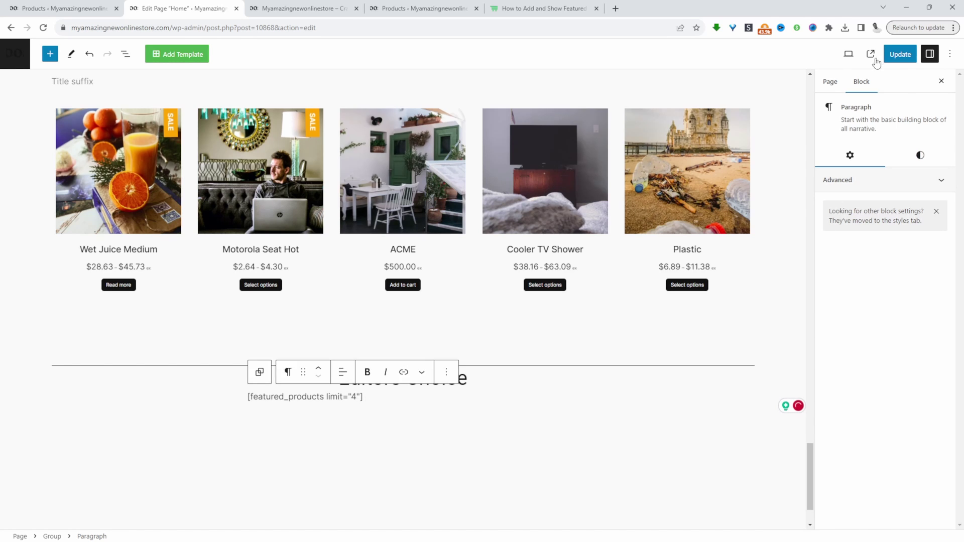
pyautogui.click(900, 54)
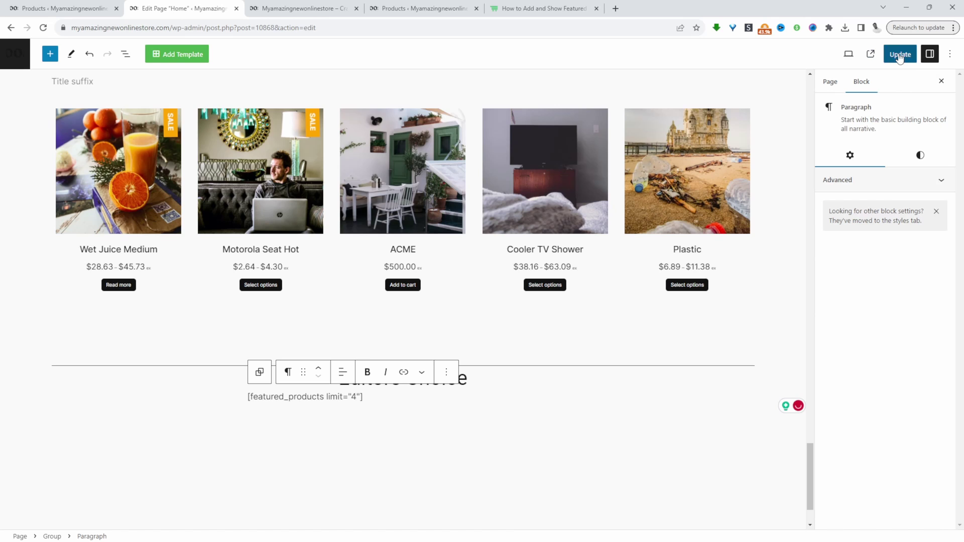
# Reload the storefront to check the four-item limit, then return to the editor.
pyautogui.click(302, 8)
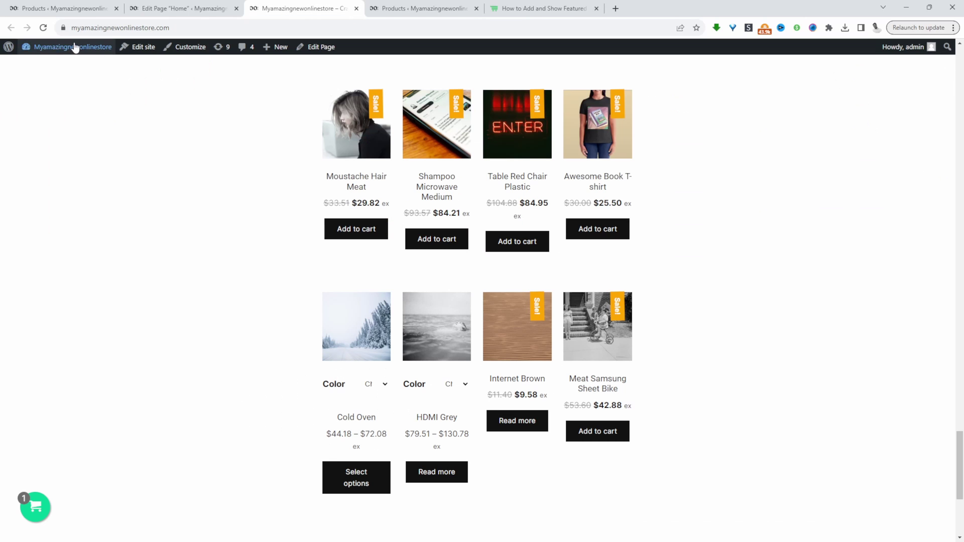
pyautogui.click(44, 28)
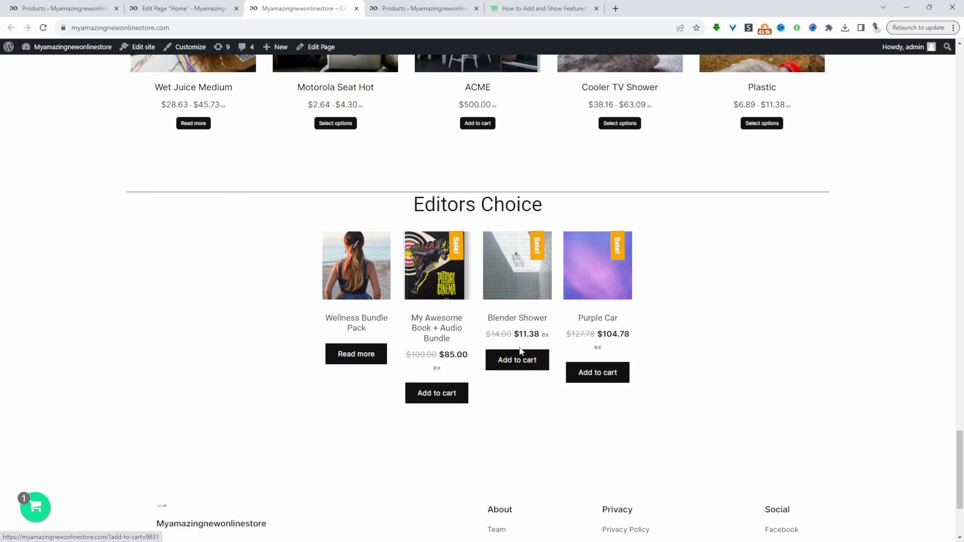
pyautogui.click(180, 8)
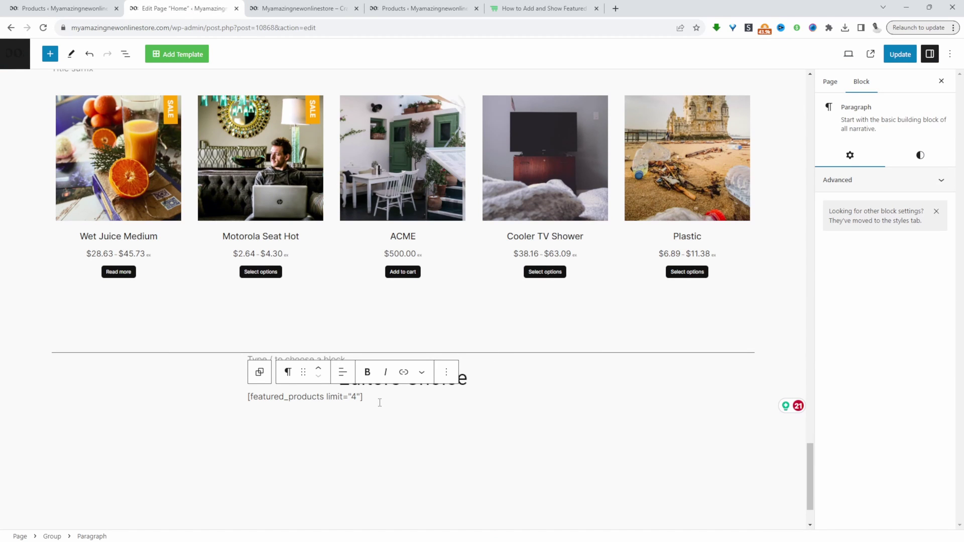
# Replace the shortcode with a Hand-picked Products block via /products.
pyautogui.moveTo(376, 395); pyautogui.dragTo(225, 397)
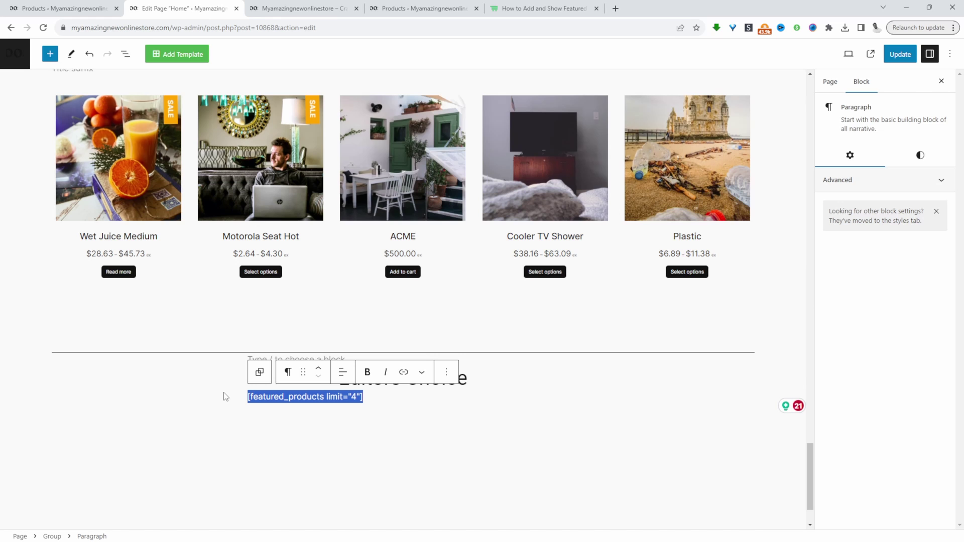
pyautogui.press('BackSpace')
pyautogui.write('/')
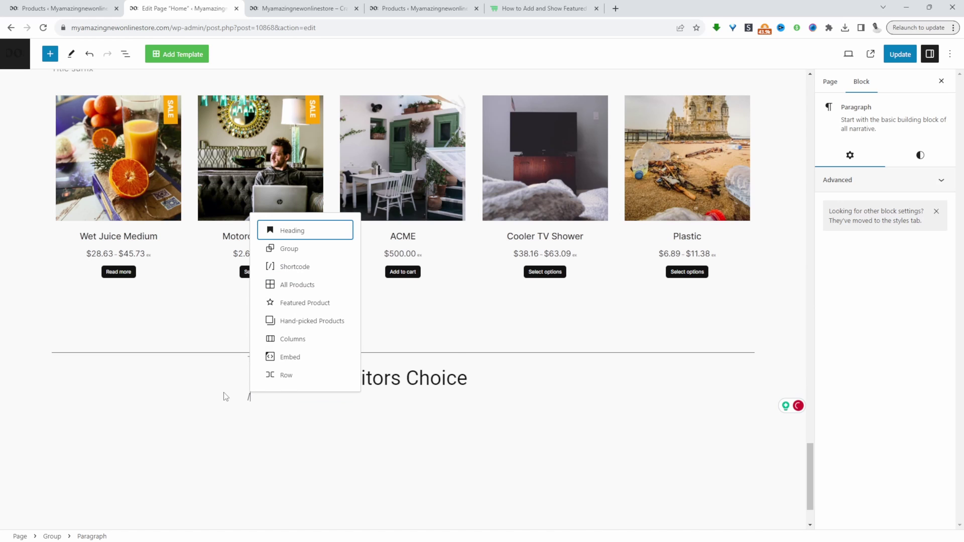
pyautogui.write('products')
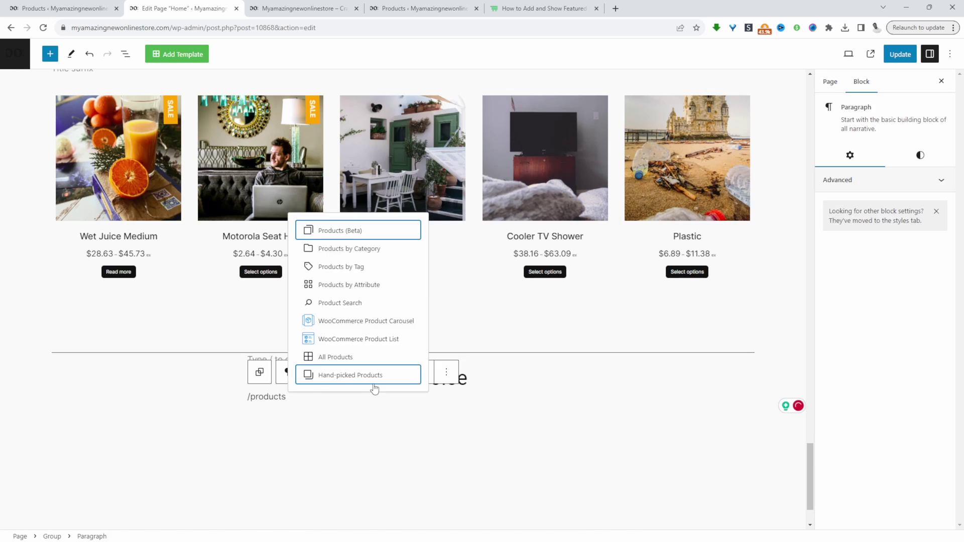
pyautogui.click(380, 378)
# Pick ACME Banana Princess, Grey Gel, Gun Fire and Purple Brown for the grid.
pyautogui.scroll(-4, 338, 407)
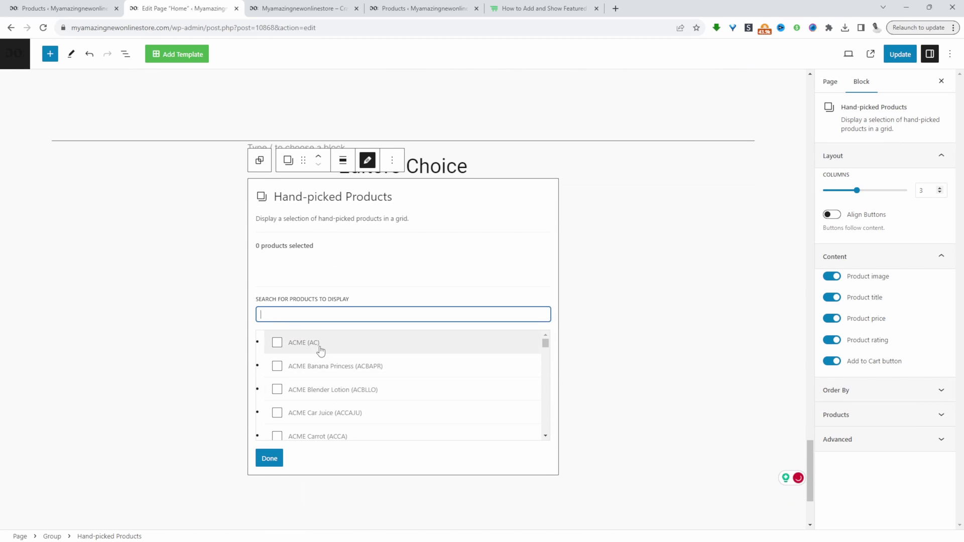
pyautogui.click(277, 367)
pyautogui.scroll(-2, 301, 397)
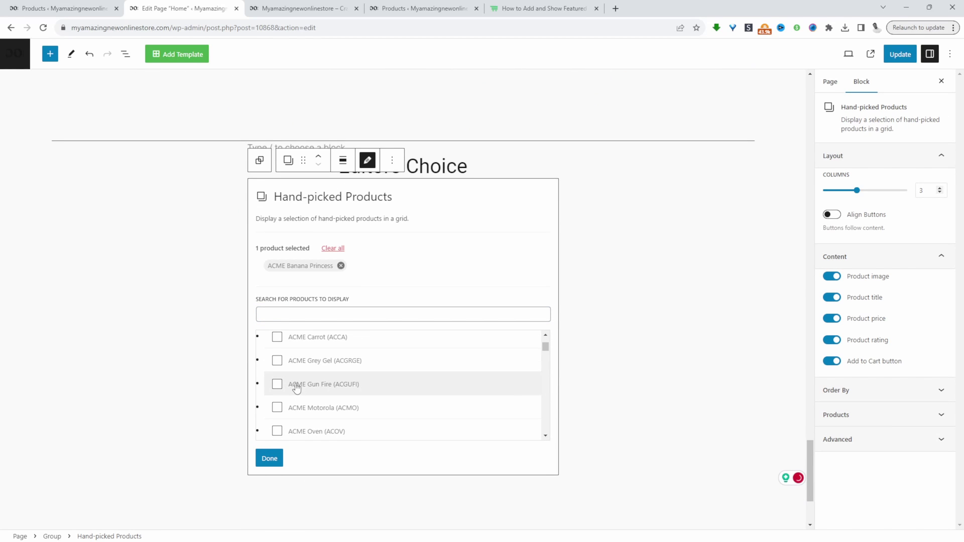
pyautogui.click(277, 363)
pyautogui.click(277, 386)
pyautogui.scroll(-2, 303, 412)
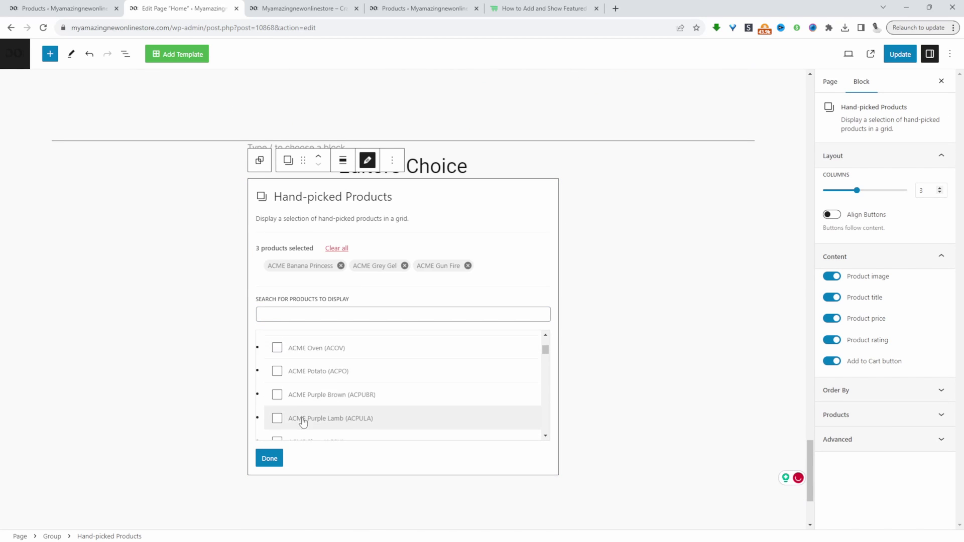
pyautogui.click(278, 394)
pyautogui.click(270, 461)
pyautogui.scroll(-2, 337, 389)
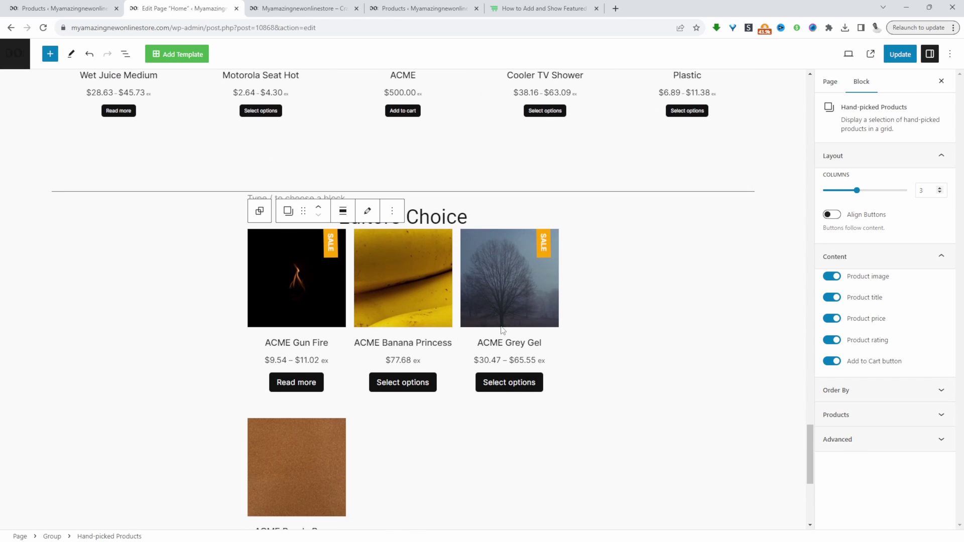
# Check the Editors Choice grid on the live storefront.
pyautogui.hotkey('ctrl', 'Tab')
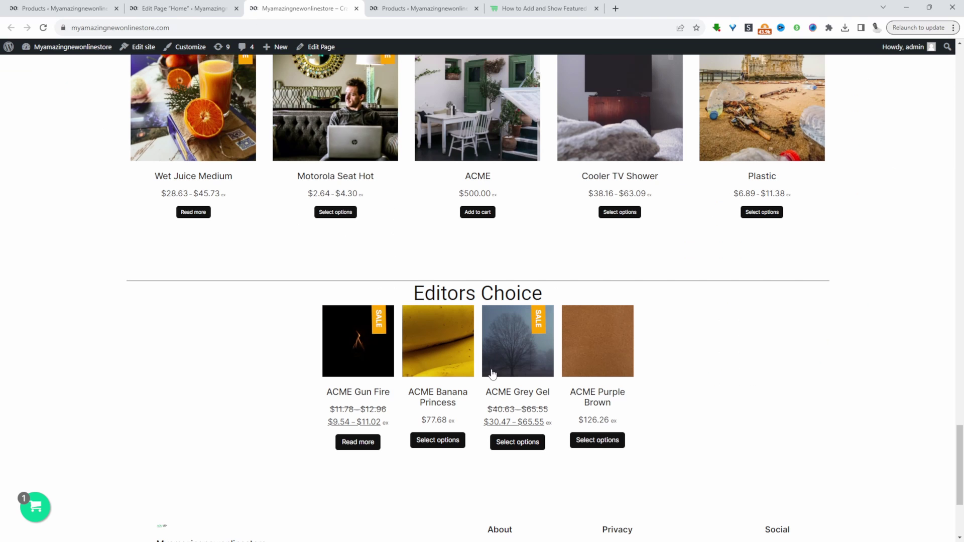
pyautogui.scroll(3, 499, 384)
pyautogui.scroll(1, 500, 385)
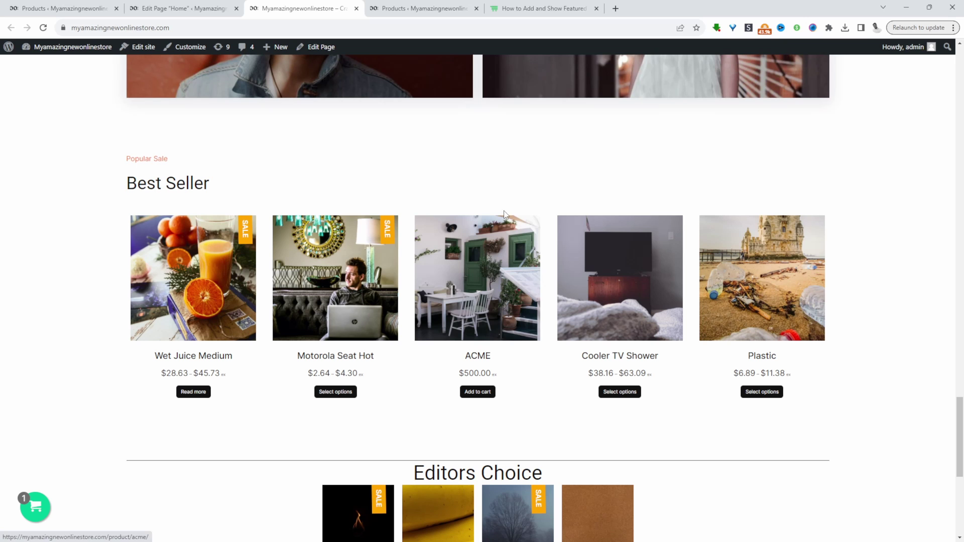
# In List View, delete the leftover Section Title and best-selling blocks from the Editors Choice group.
pyautogui.click(185, 9)
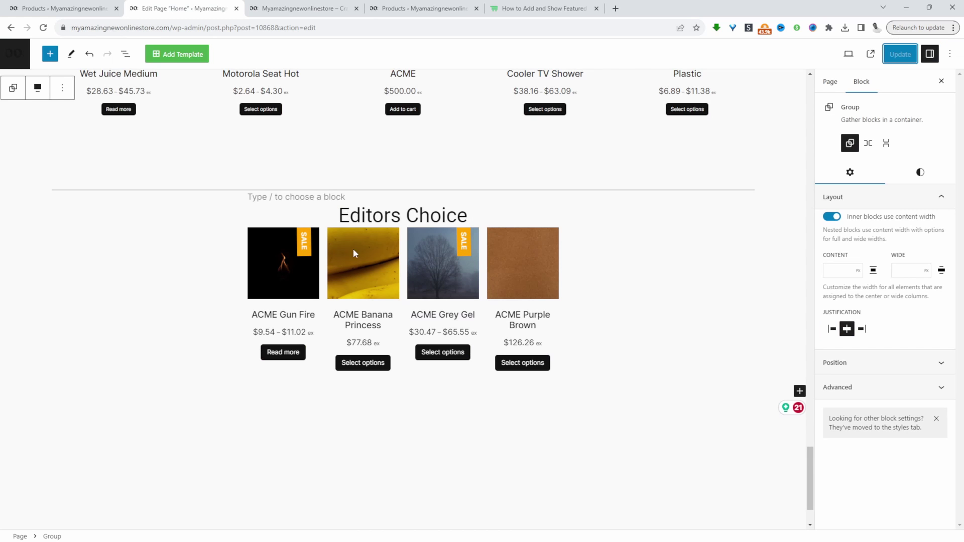
pyautogui.click(126, 54)
pyautogui.click(59, 143)
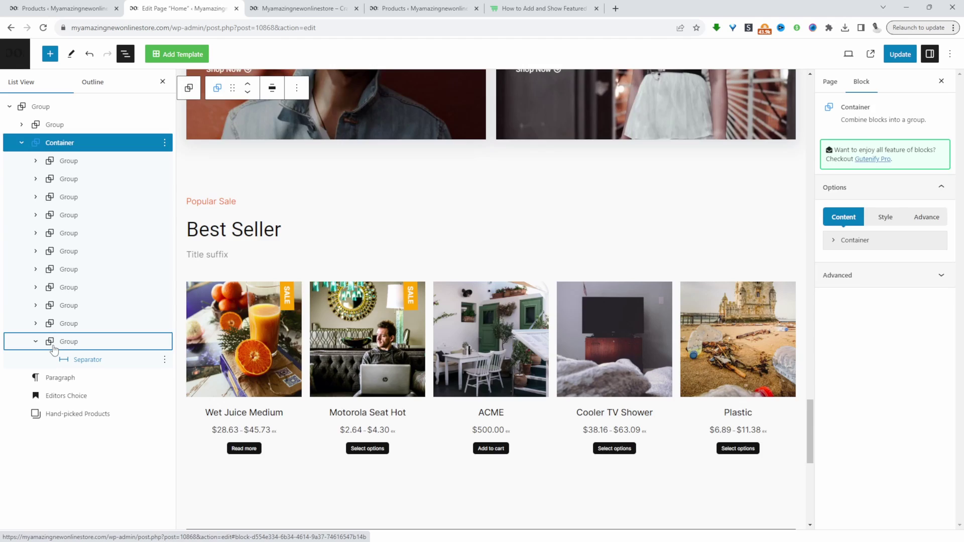
pyautogui.click(55, 323)
pyautogui.click(97, 360)
pyautogui.rightClick(121, 413)
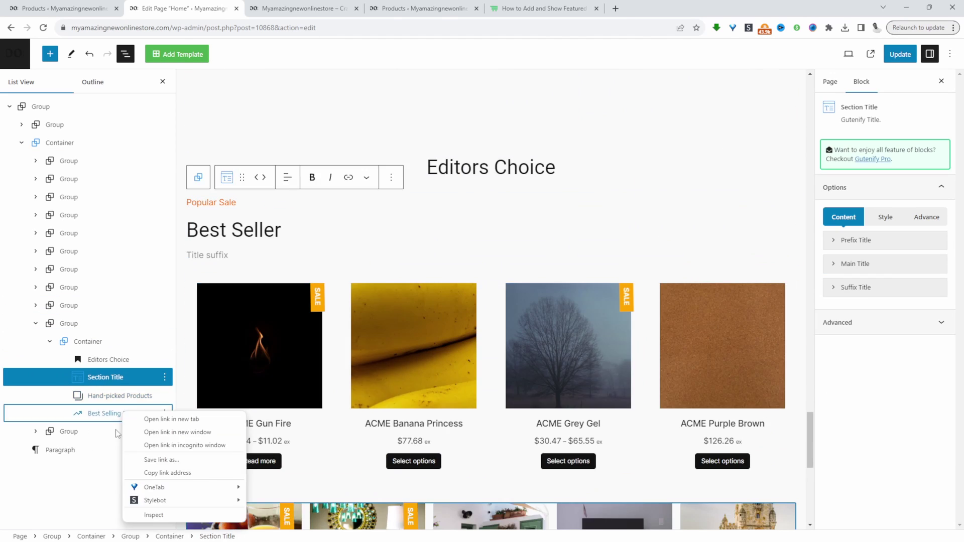
pyautogui.press('Escape')
pyautogui.press('Delete')
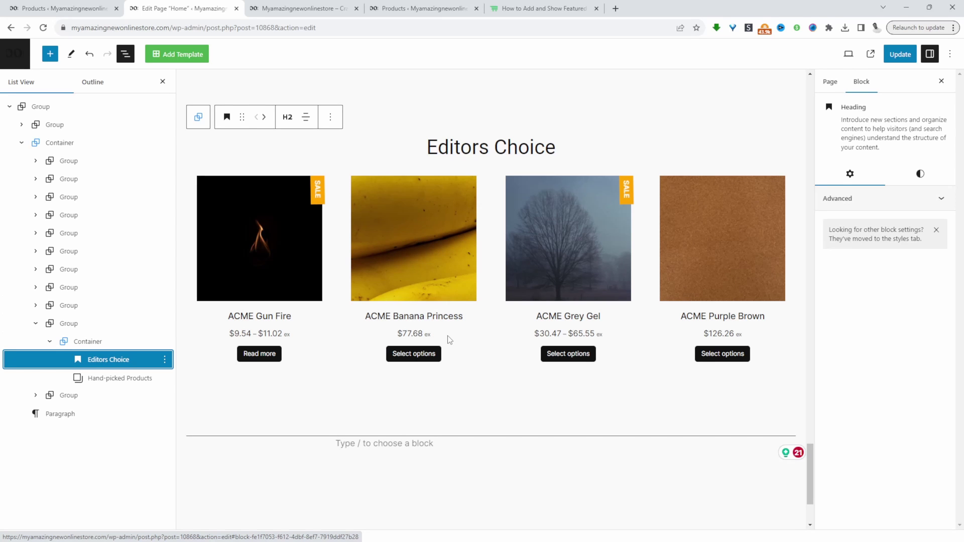
pyautogui.click(360, 218)
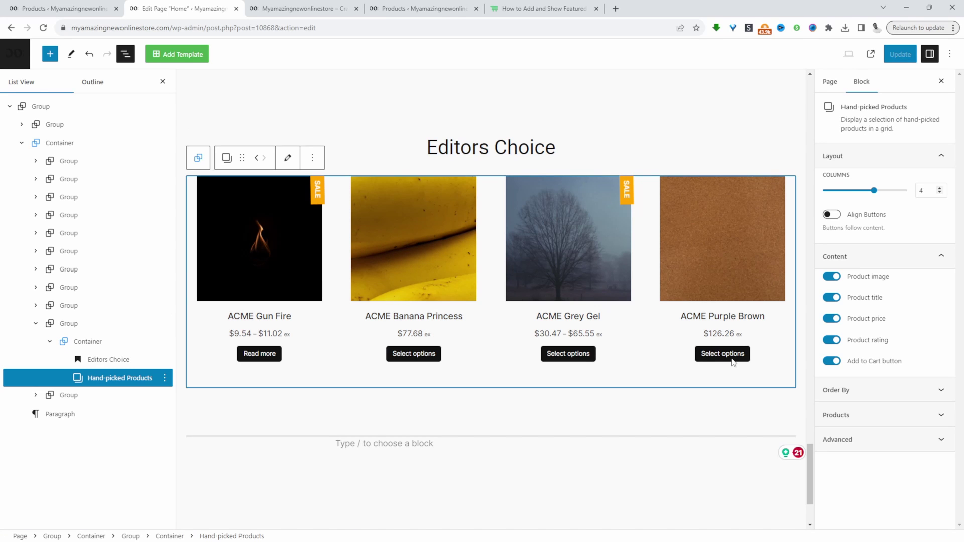
# Replace the hand-picked grid with [featured_products limit="4"], save, and view the live homepage.
pyautogui.press('Delete')
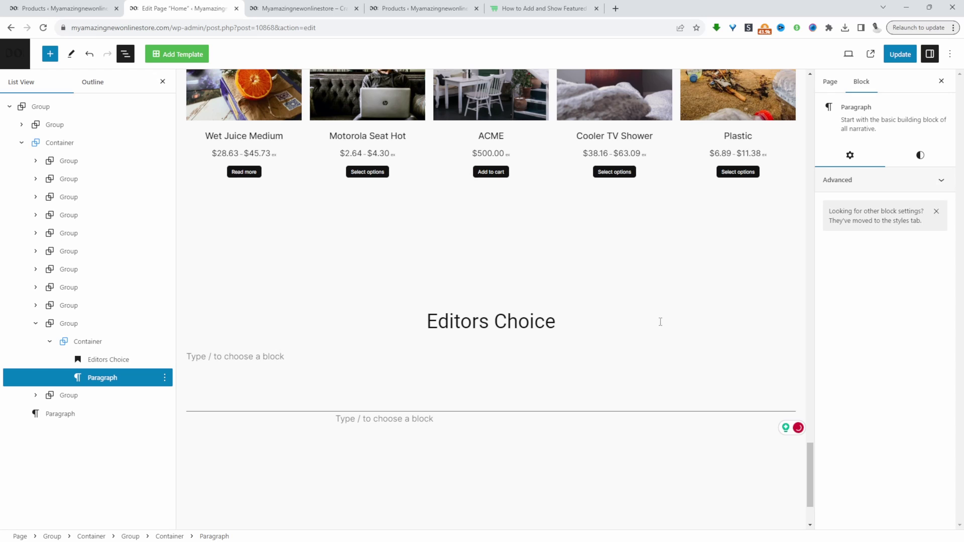
pyautogui.write('[featured_products limit="4"]')
pyautogui.hotkey('ctrl', 's')
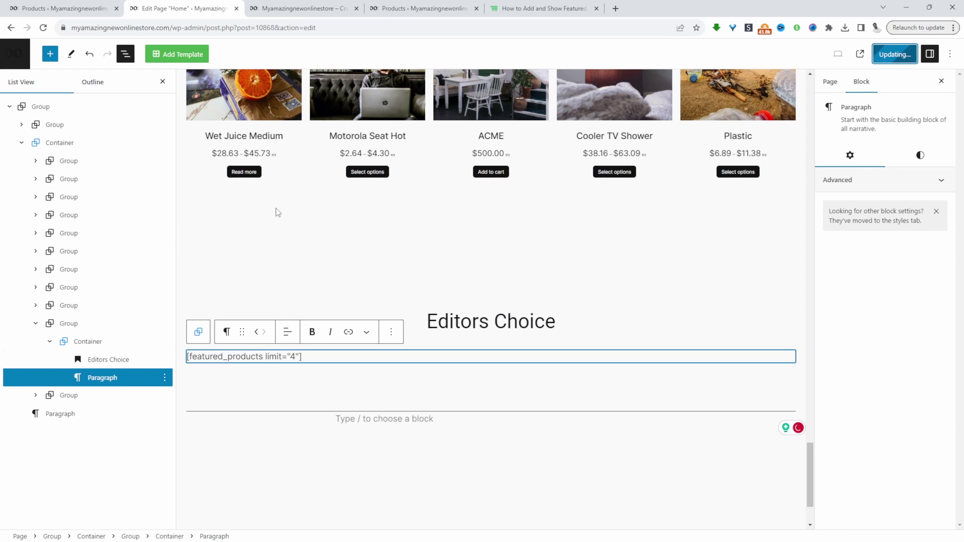
pyautogui.click(303, 8)
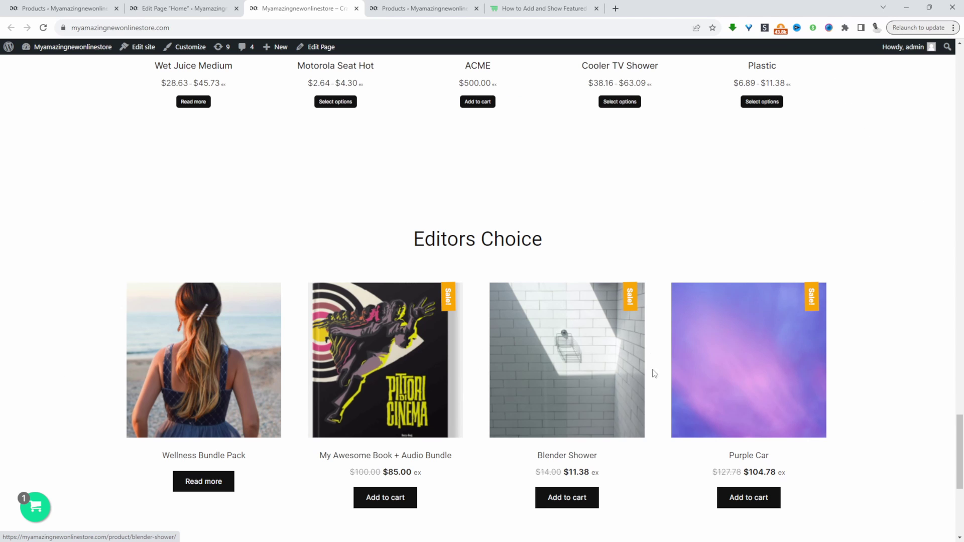